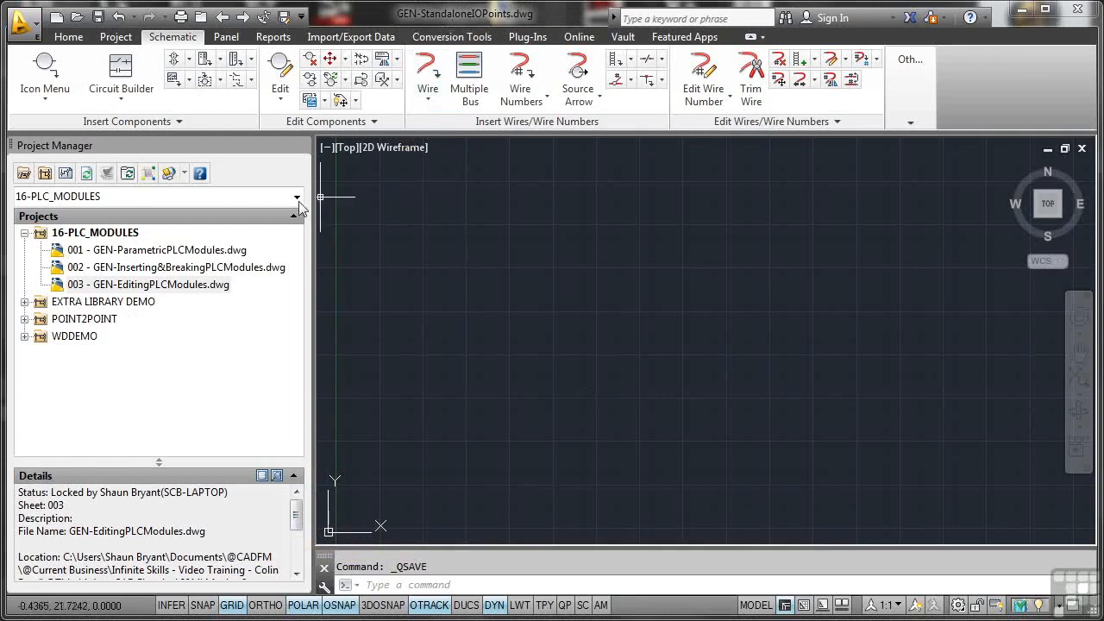
# Step: Add the active drawing to the 16-PLC_MODULES project, applying the project default values to its drawing settings
pyautogui.rightClick(109, 239)
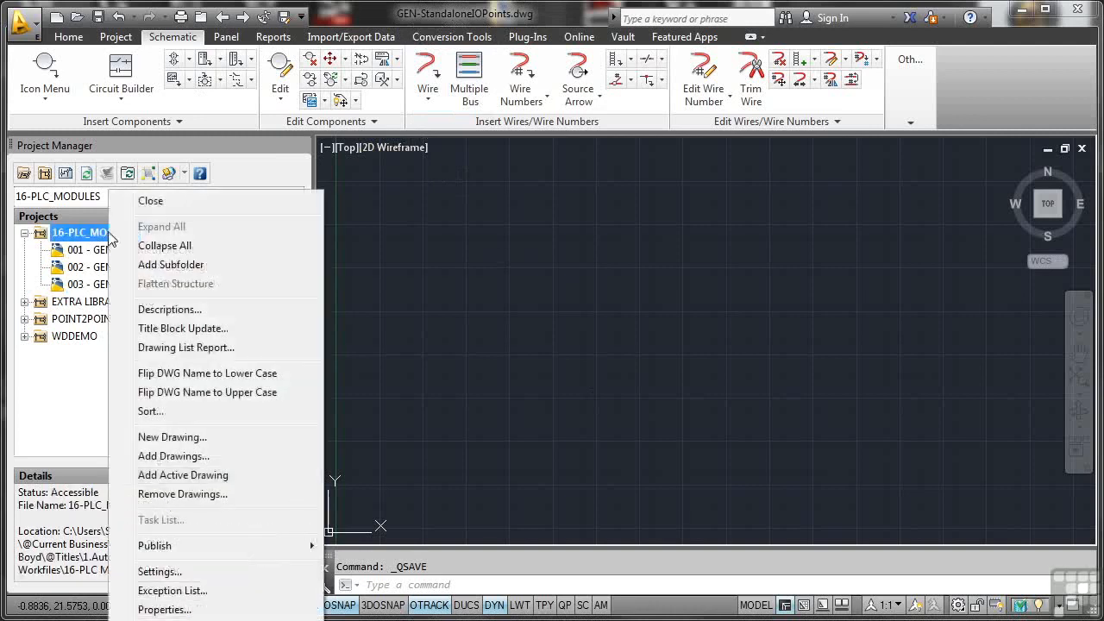
pyautogui.click(181, 476)
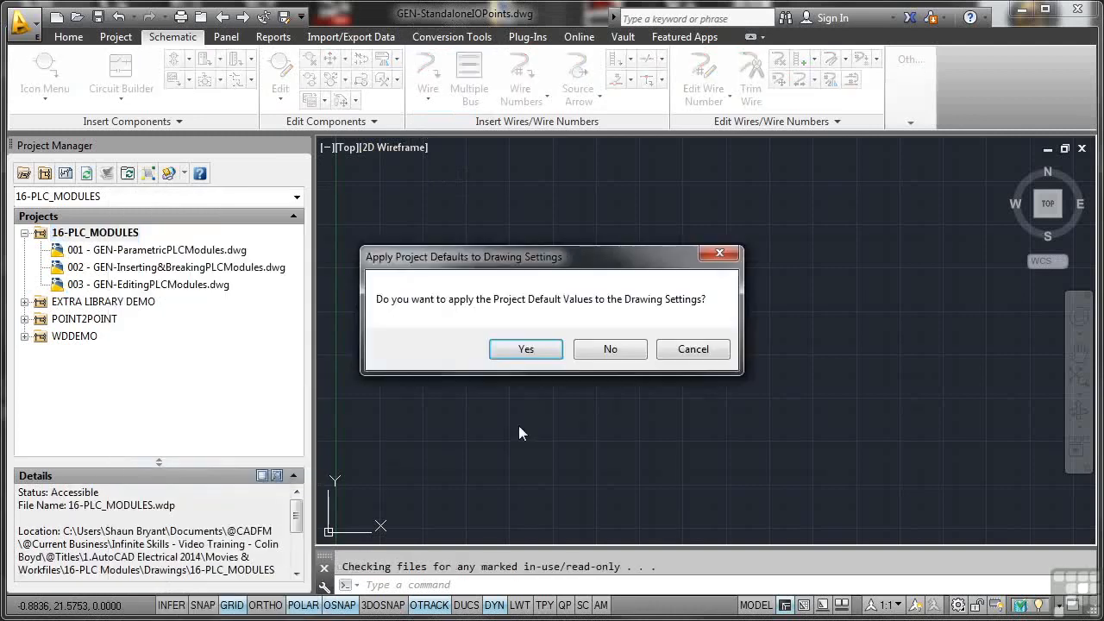
pyautogui.click(535, 354)
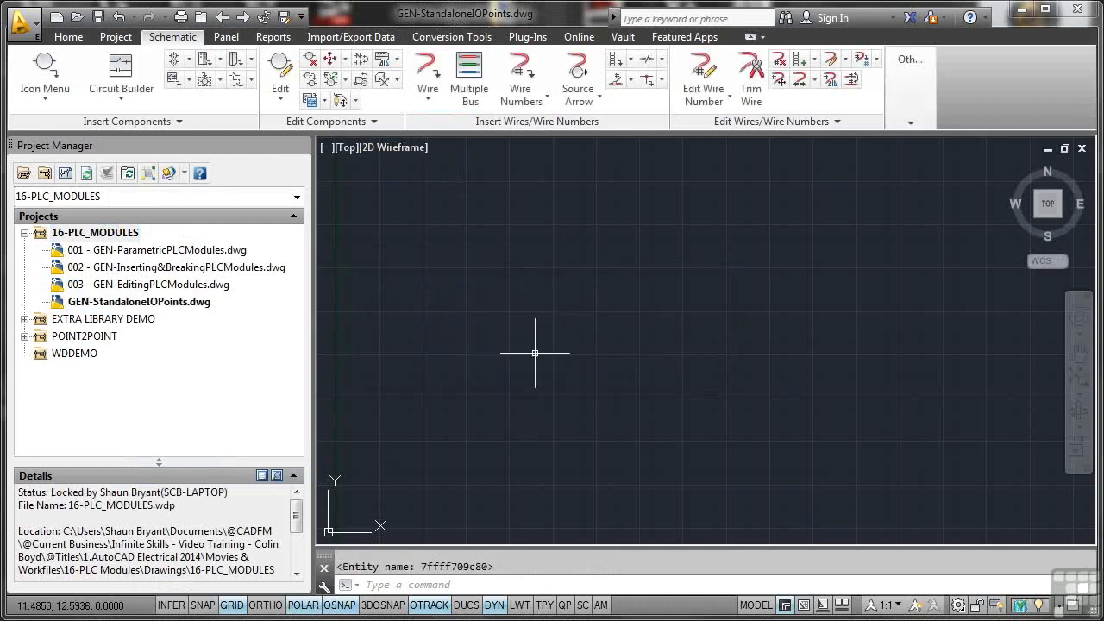
# Step: Set the sheet value of GEN-StandaloneIOPoints.dwg to 004 in its drawing properties and refresh the project list
pyautogui.rightClick(163, 304)
pyautogui.moveTo(259, 450)
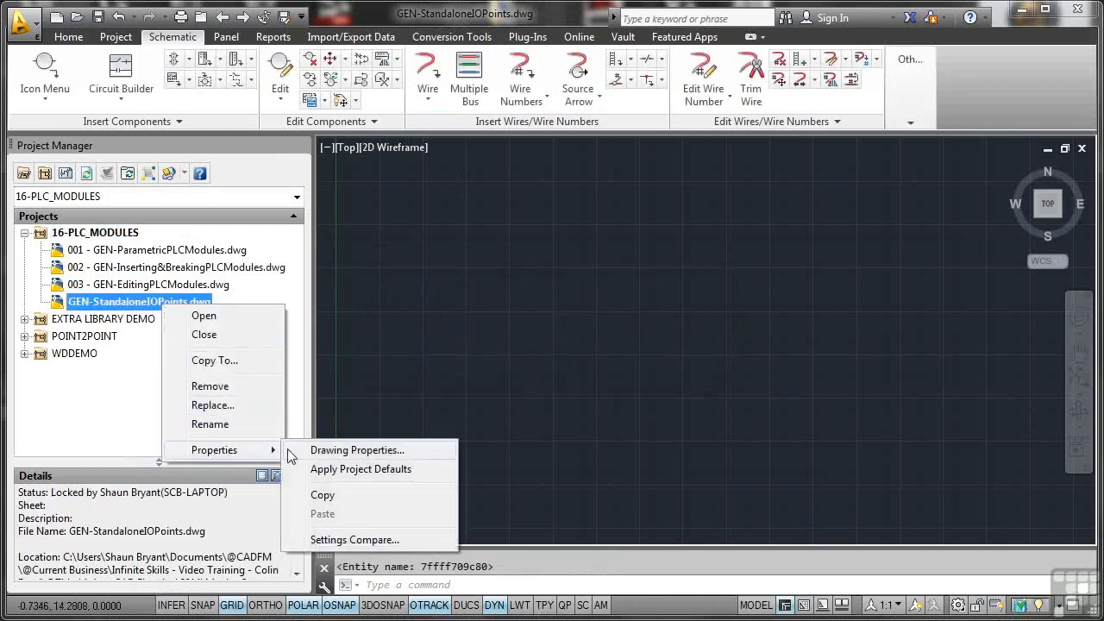
pyautogui.click(318, 451)
pyautogui.click(450, 450)
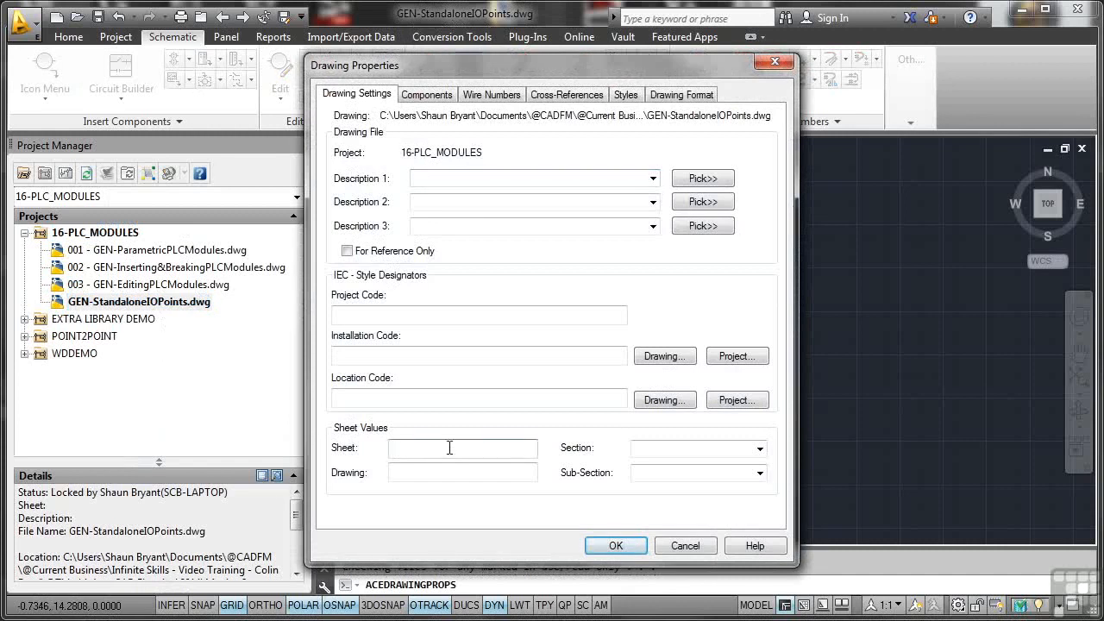
pyautogui.write('004')
pyautogui.press('Return')
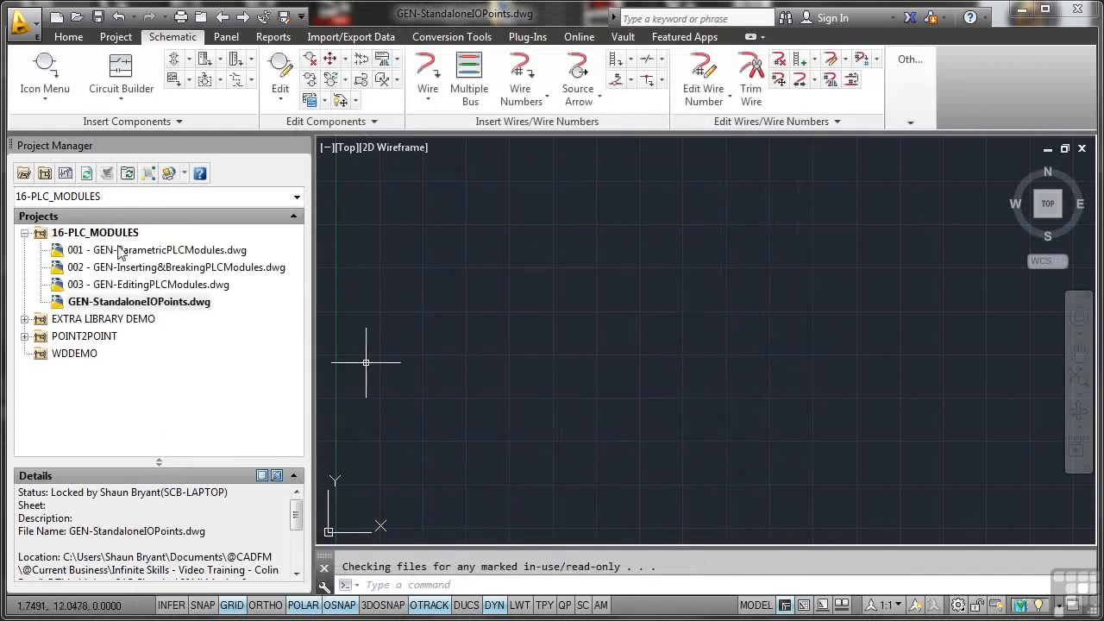
pyautogui.click(86, 173)
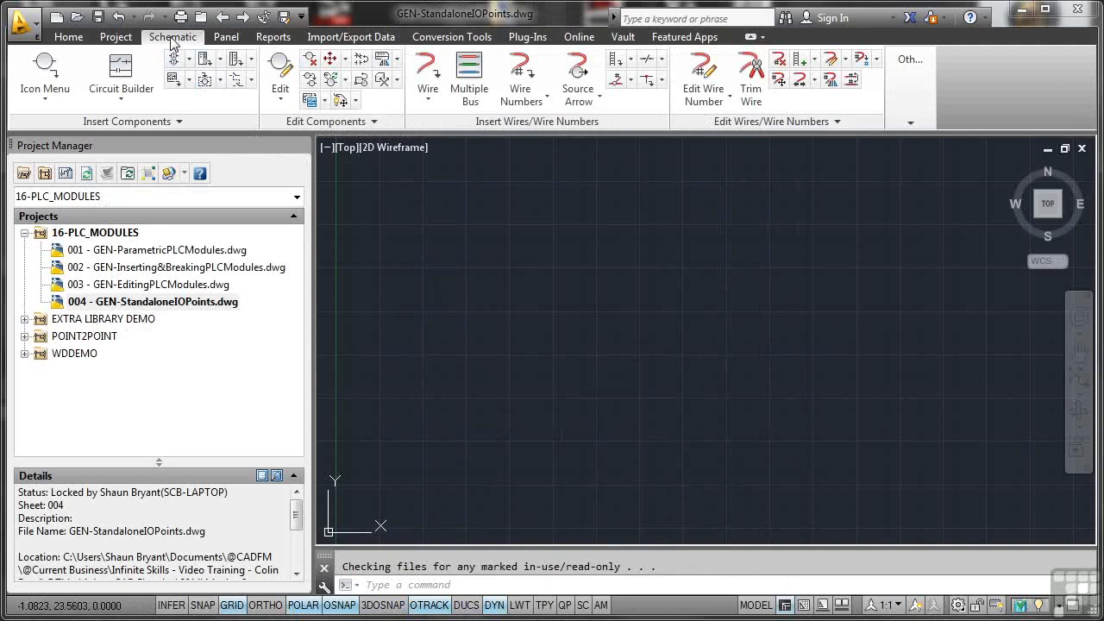
# Step: Place the PLC I/O symbol "IN, 1st Point, 1 Wire" at 10.0, 17.5 with snap on, after browsing the fixed units
pyautogui.click(44, 66)
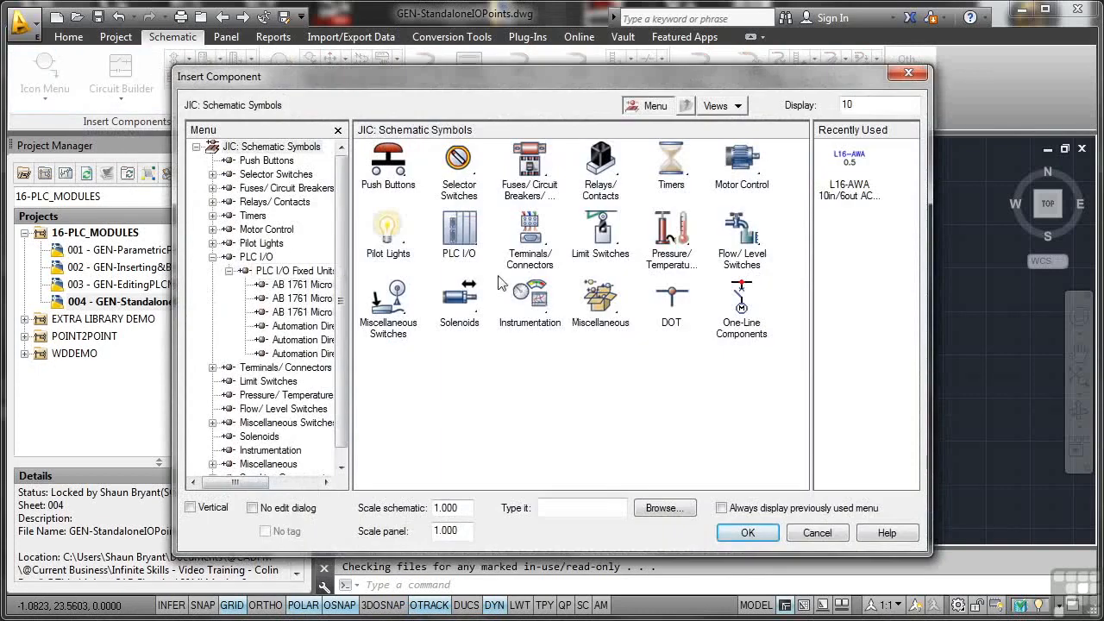
pyautogui.click(463, 231)
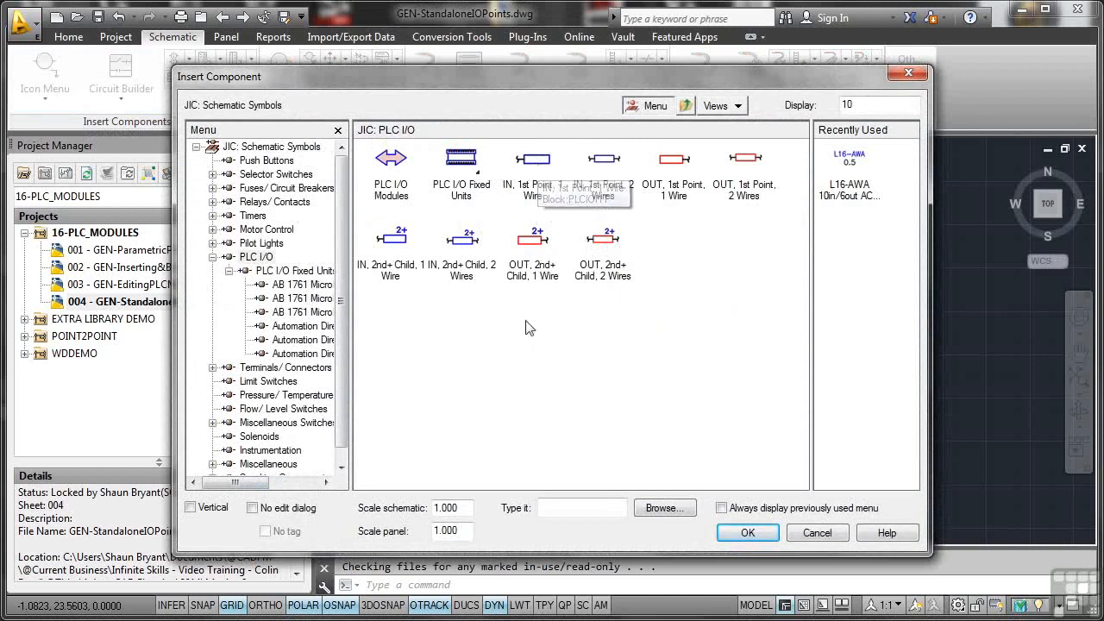
pyautogui.click(300, 272)
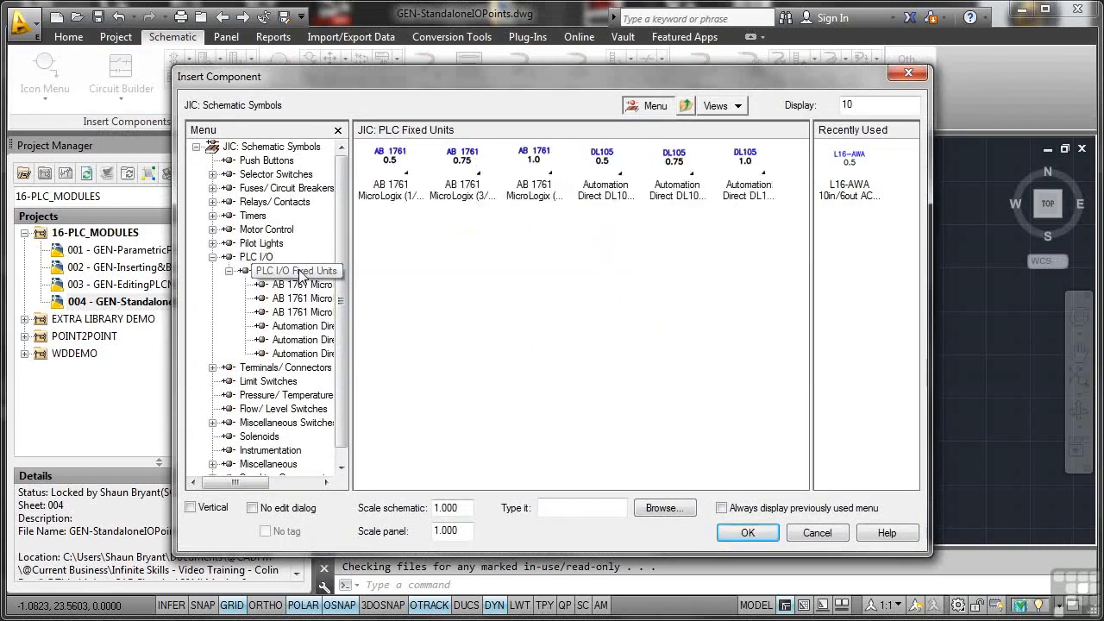
pyautogui.click(302, 285)
pyautogui.click(300, 299)
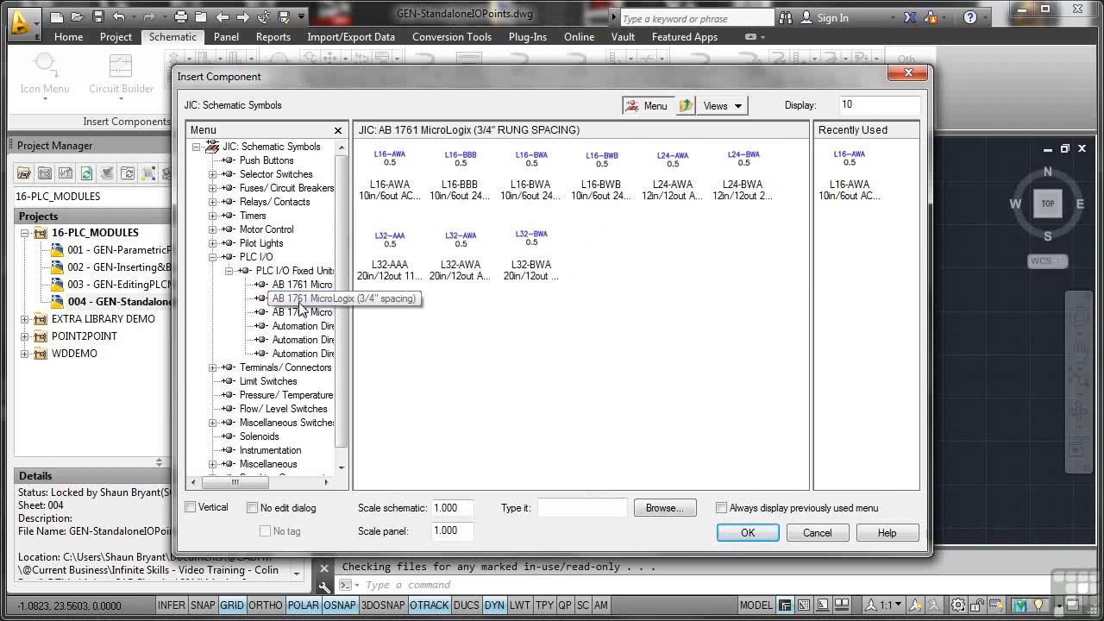
pyautogui.click(257, 257)
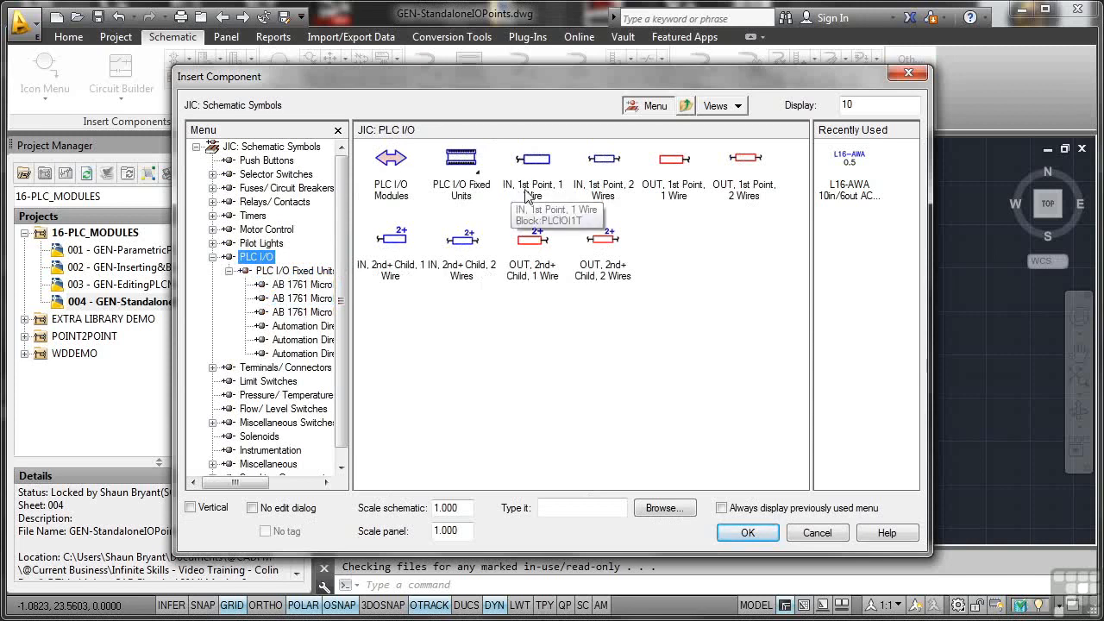
pyautogui.click(535, 164)
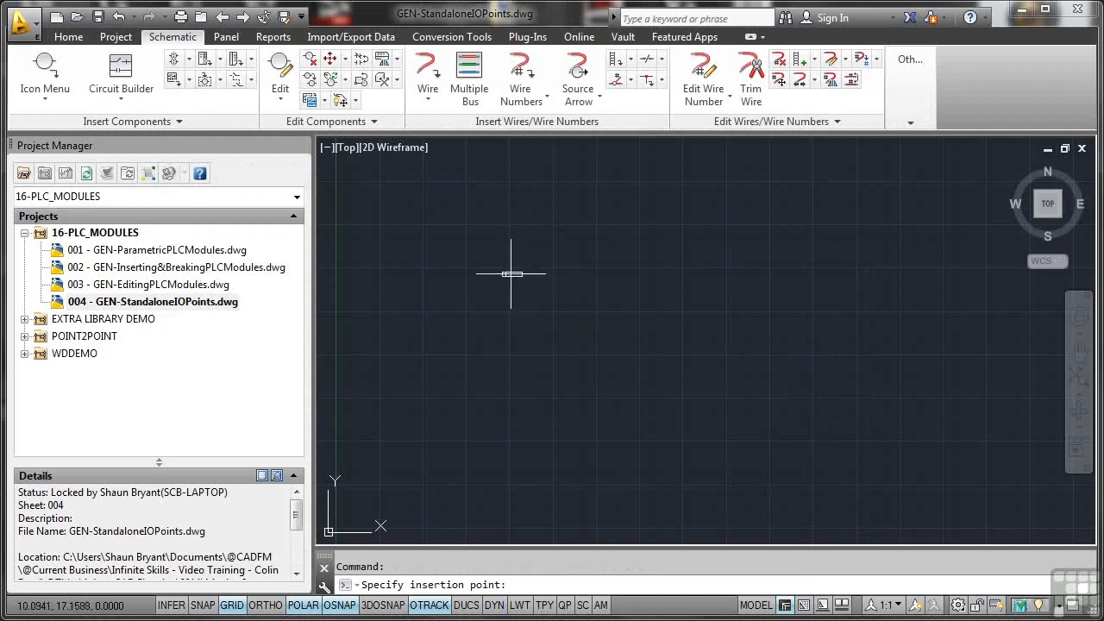
pyautogui.click(203, 605)
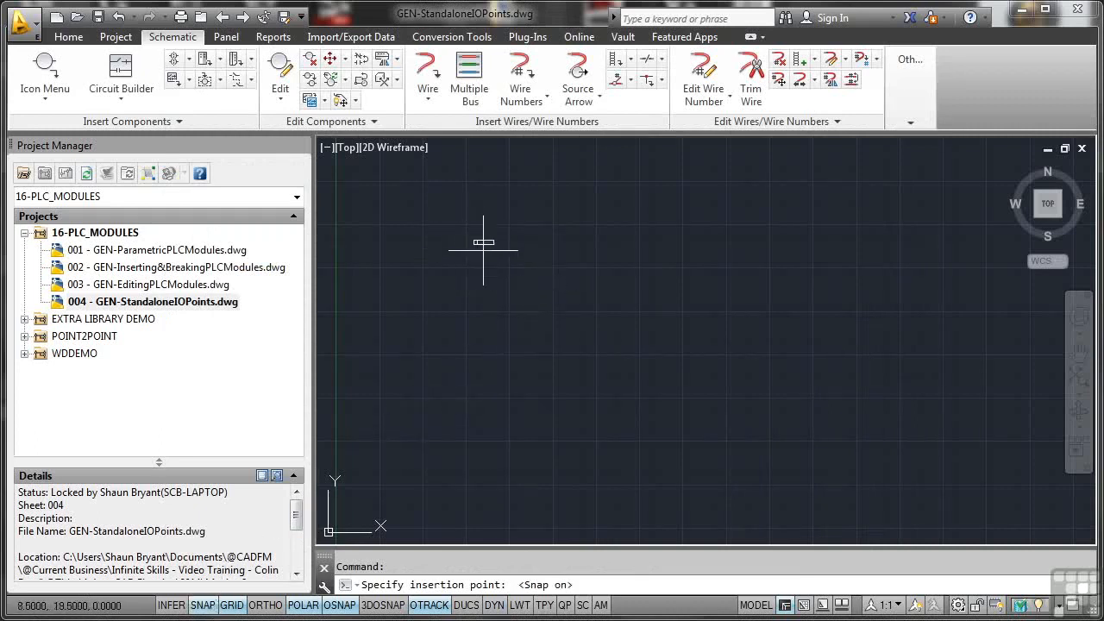
pyautogui.scroll(5, 496, 243)
pyautogui.scroll(2, 614, 354)
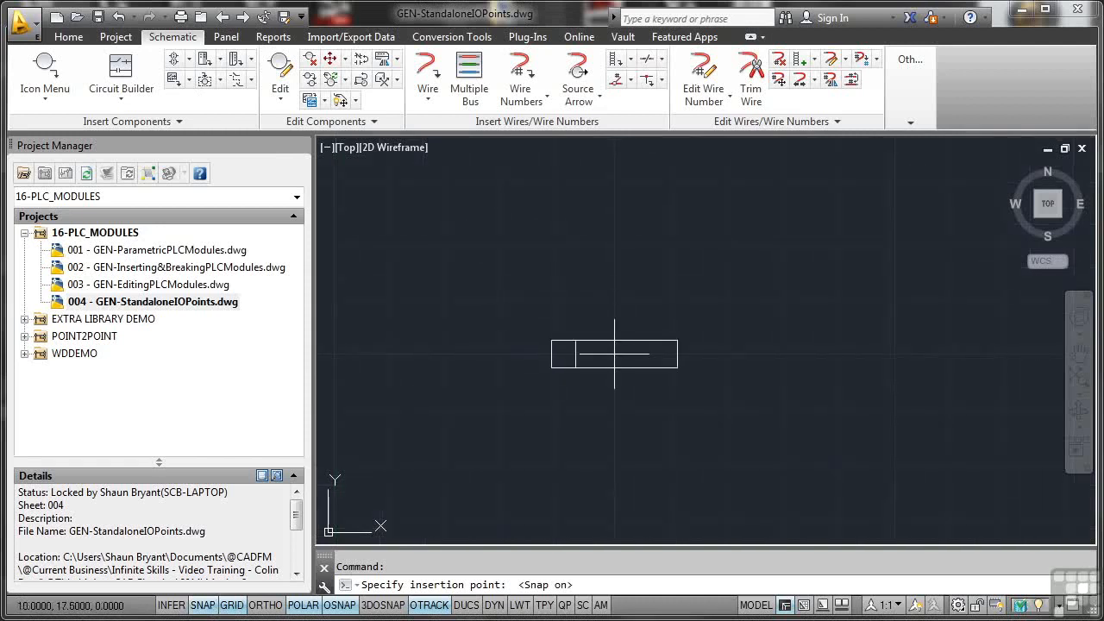
pyautogui.click(610, 346)
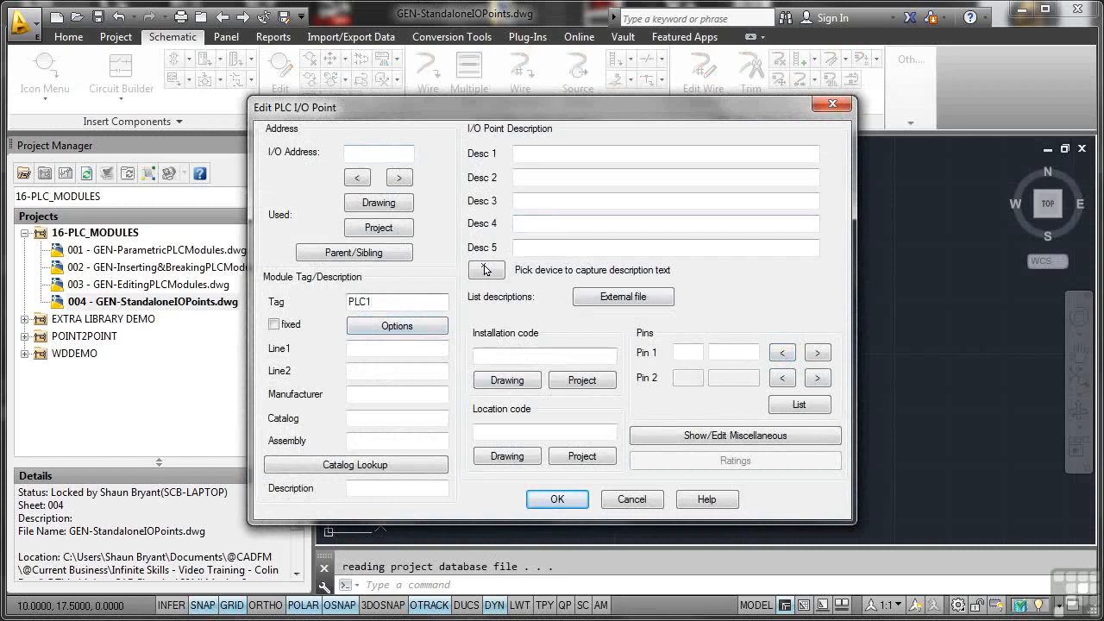
# Step: View the input point's catalog information without assigning a part and accept the I/O point with its default tag
pyautogui.click(373, 466)
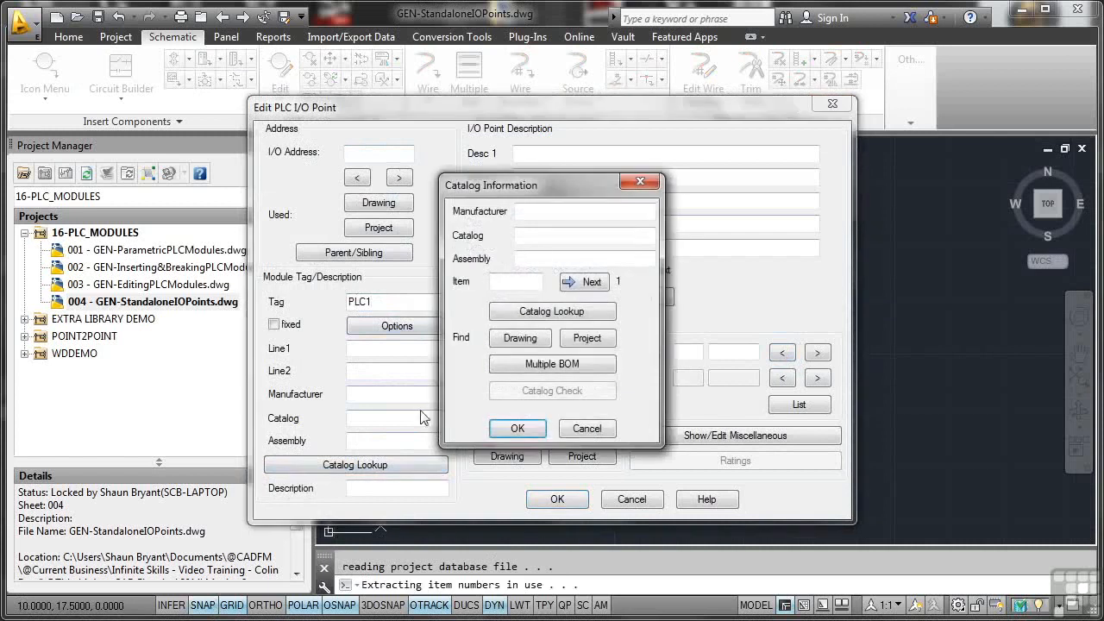
pyautogui.click(577, 431)
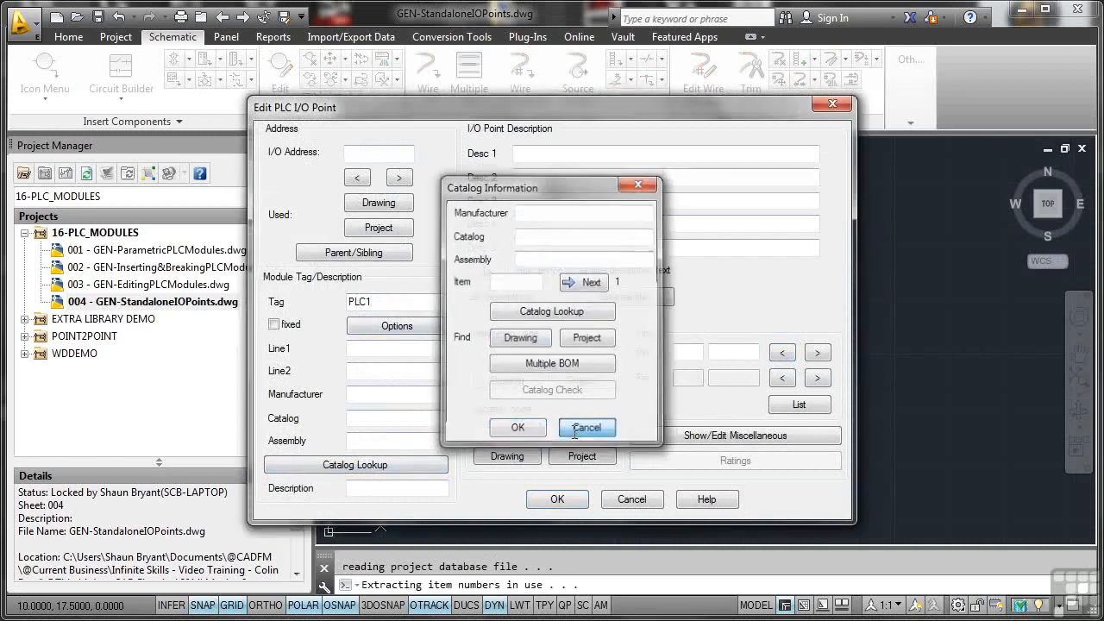
pyautogui.click(558, 499)
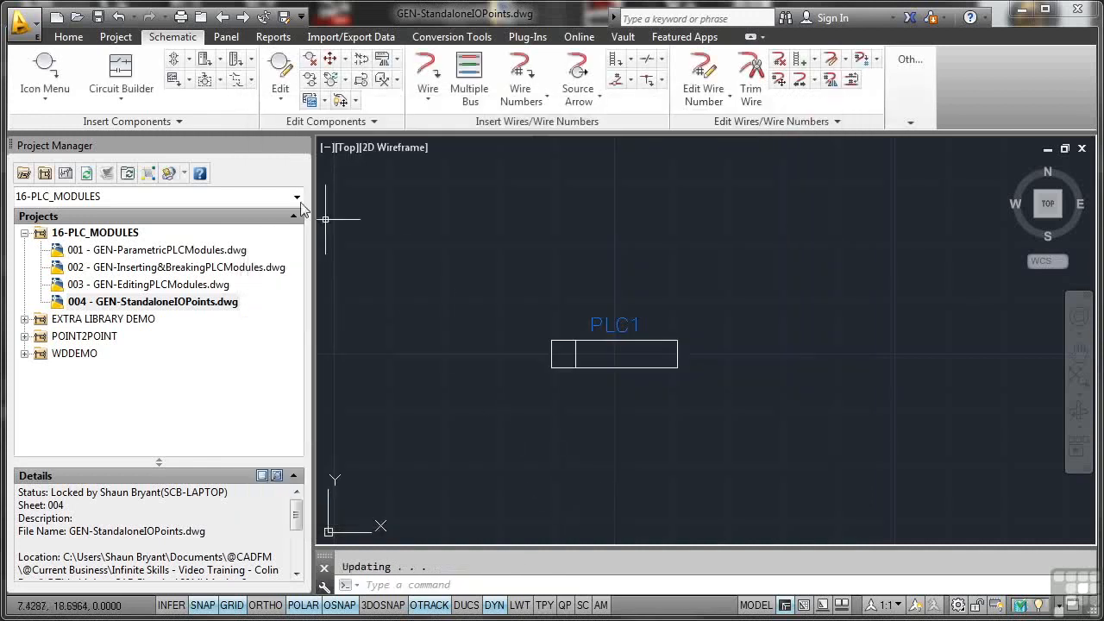
# Step: Insert the PLC I/O symbol "OUT, 1st Point, 1 Wire" at 10.0, 16.5, below the input point, and tag it PLC2
pyautogui.click(45, 70)
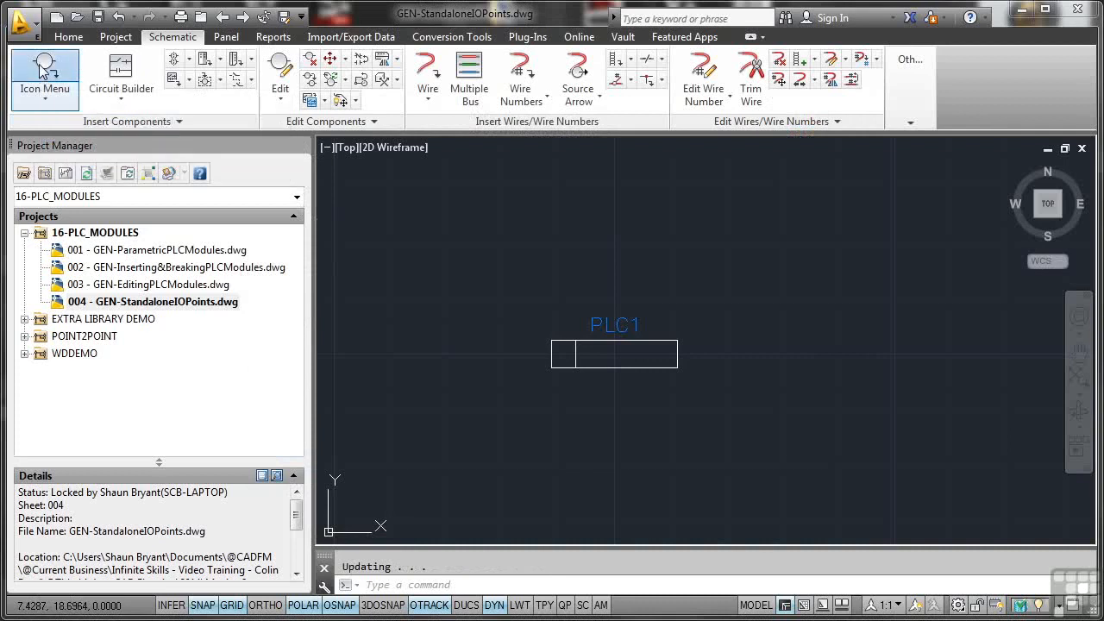
pyautogui.click(461, 230)
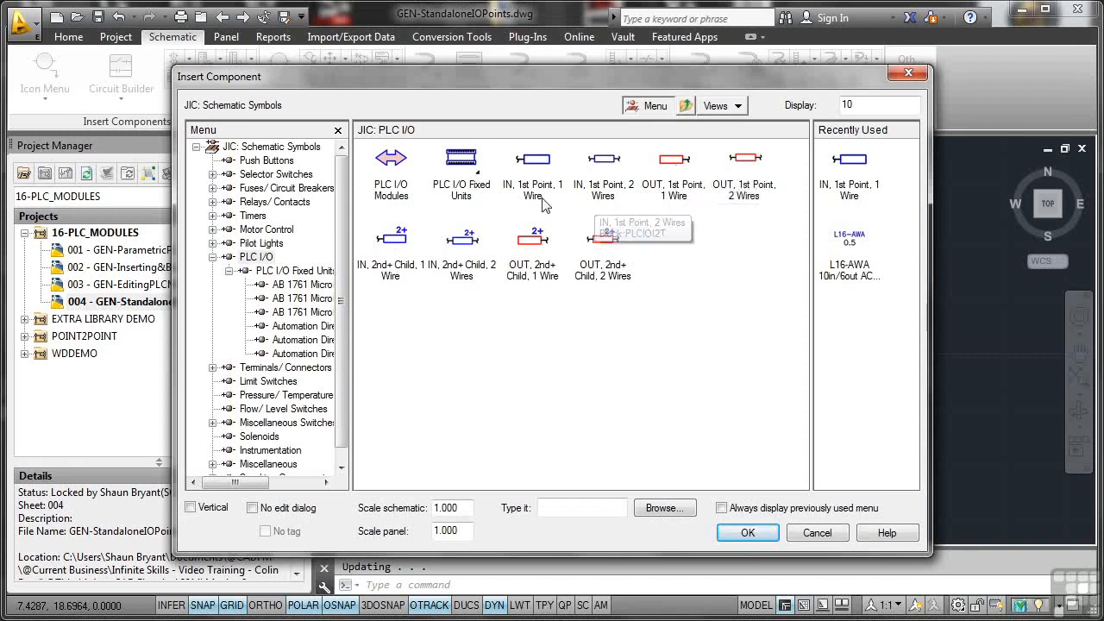
pyautogui.click(672, 168)
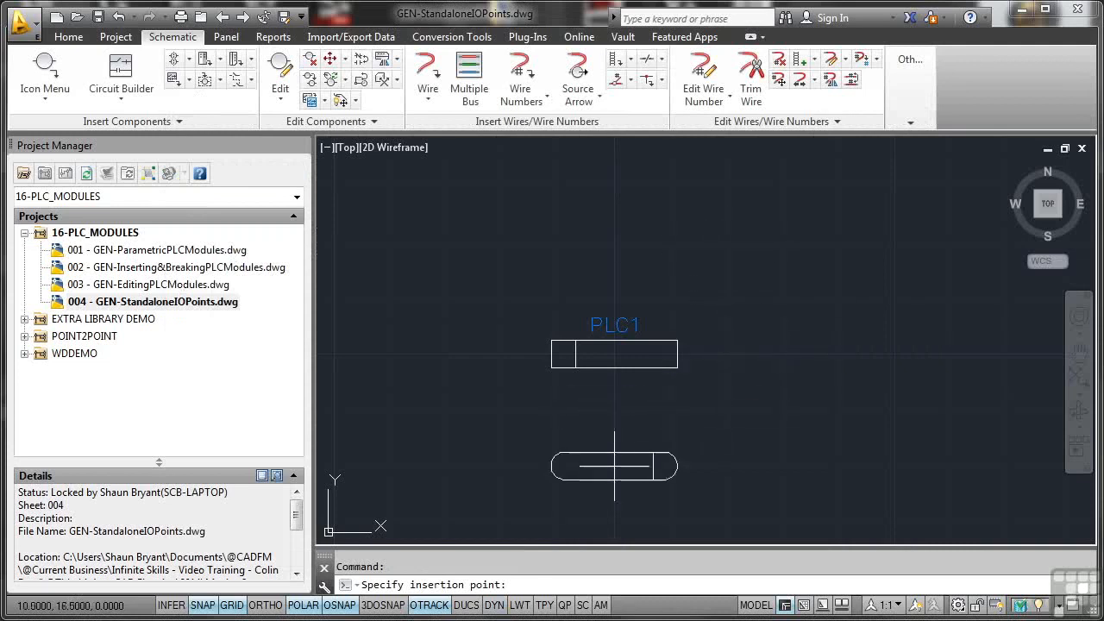
pyautogui.click(614, 457)
pyautogui.click(381, 302)
pyautogui.write('2')
pyautogui.press('Return')
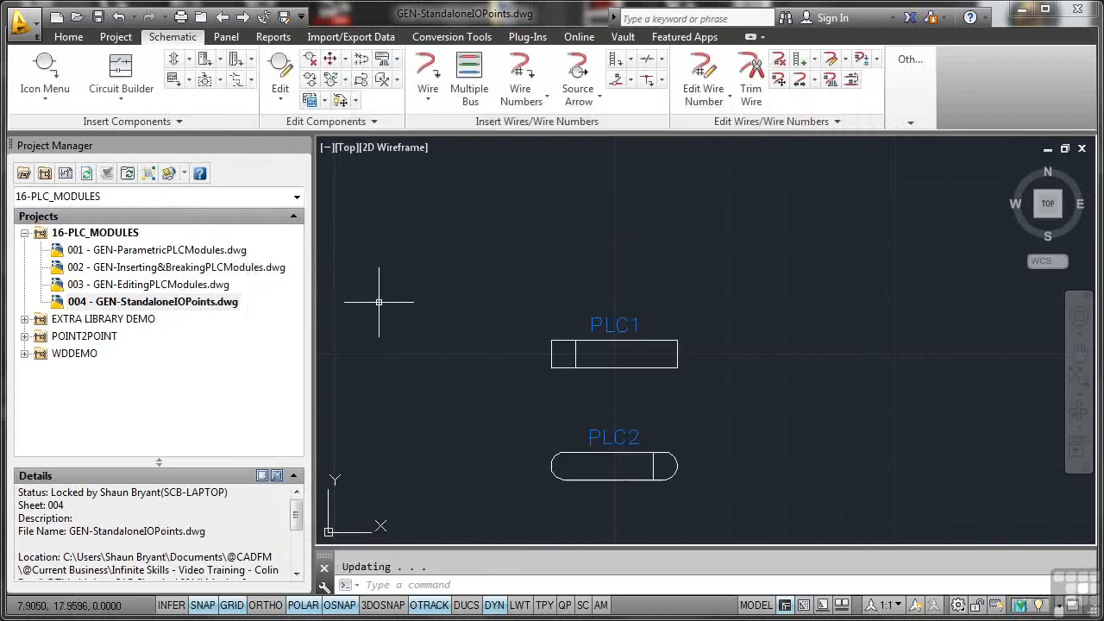
# Step: Make WIRES the current layer
pyautogui.moveTo(619, 405)
pyautogui.mouseDown(button='middle')
pyautogui.moveTo(652, 339)
pyautogui.moveTo(678, 323)
pyautogui.mouseUp(button='middle')
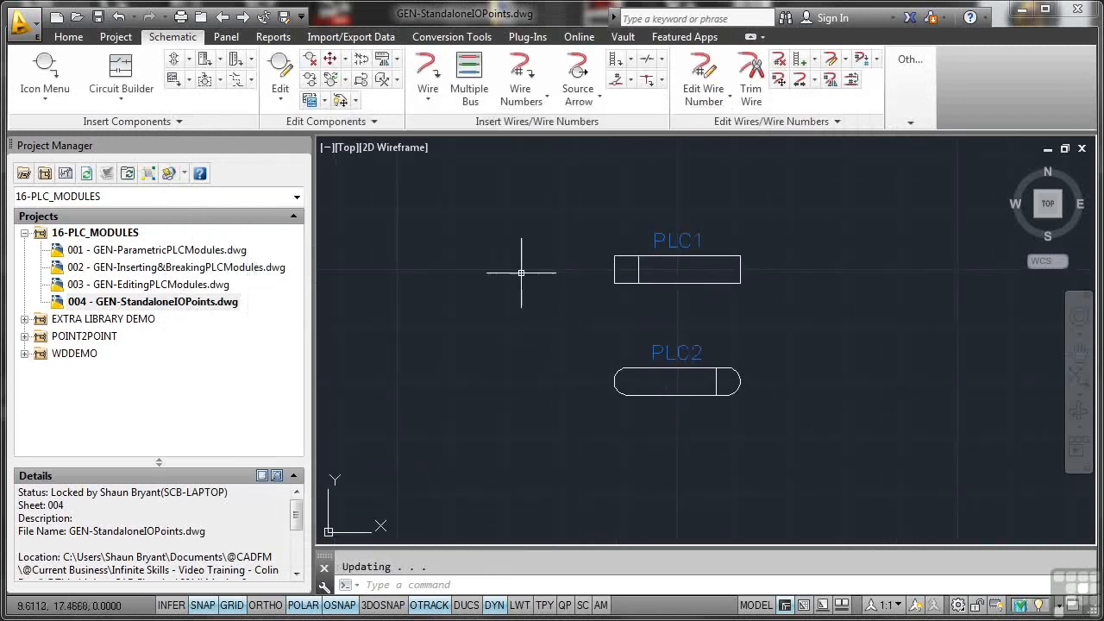
pyautogui.click(70, 38)
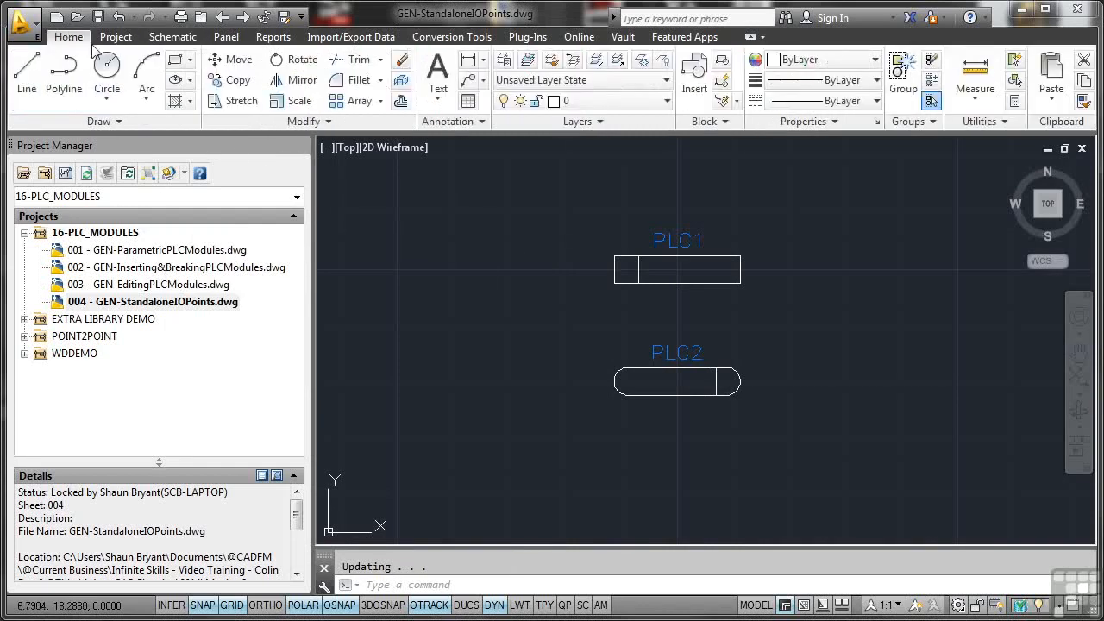
pyautogui.click(666, 101)
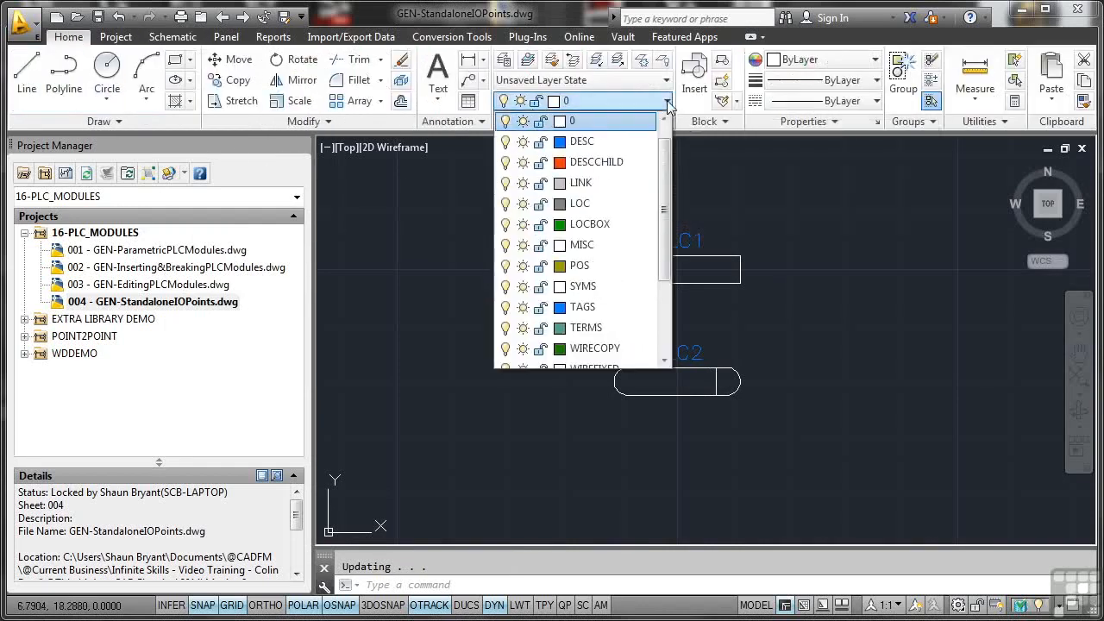
pyautogui.scroll(-2, 673, 192)
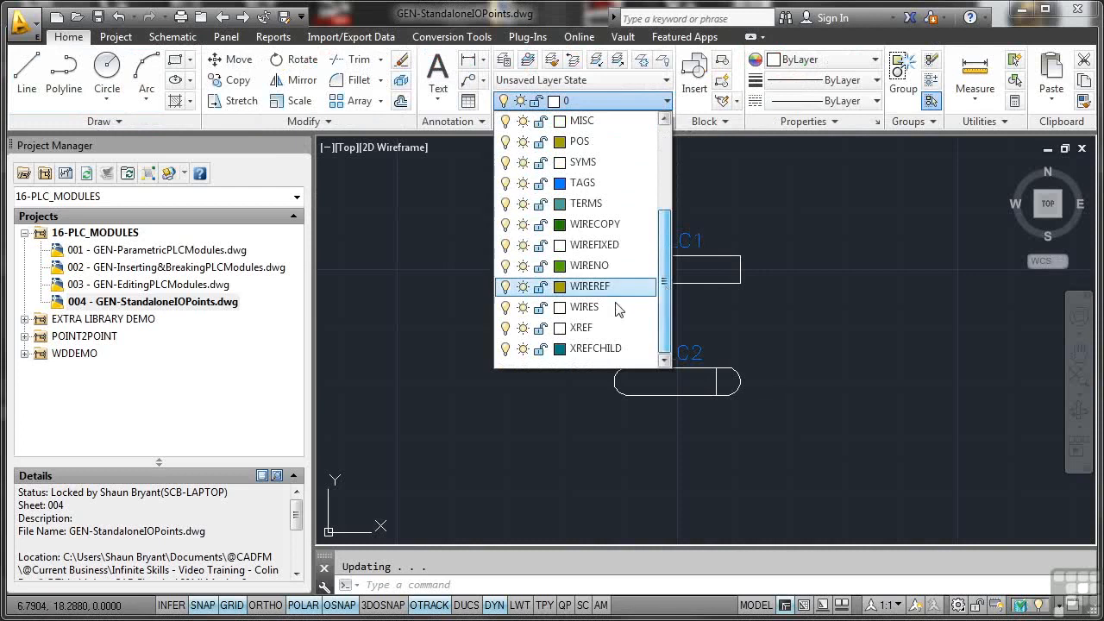
pyautogui.click(585, 307)
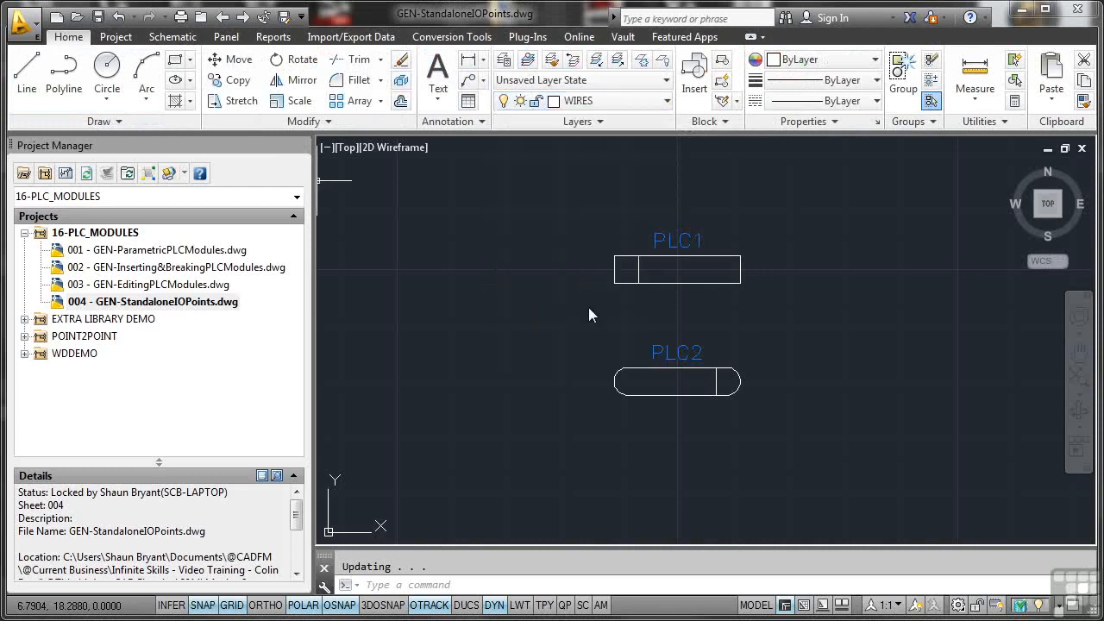
# Step: Change the color of the WIRES layer to red
pyautogui.click(660, 101)
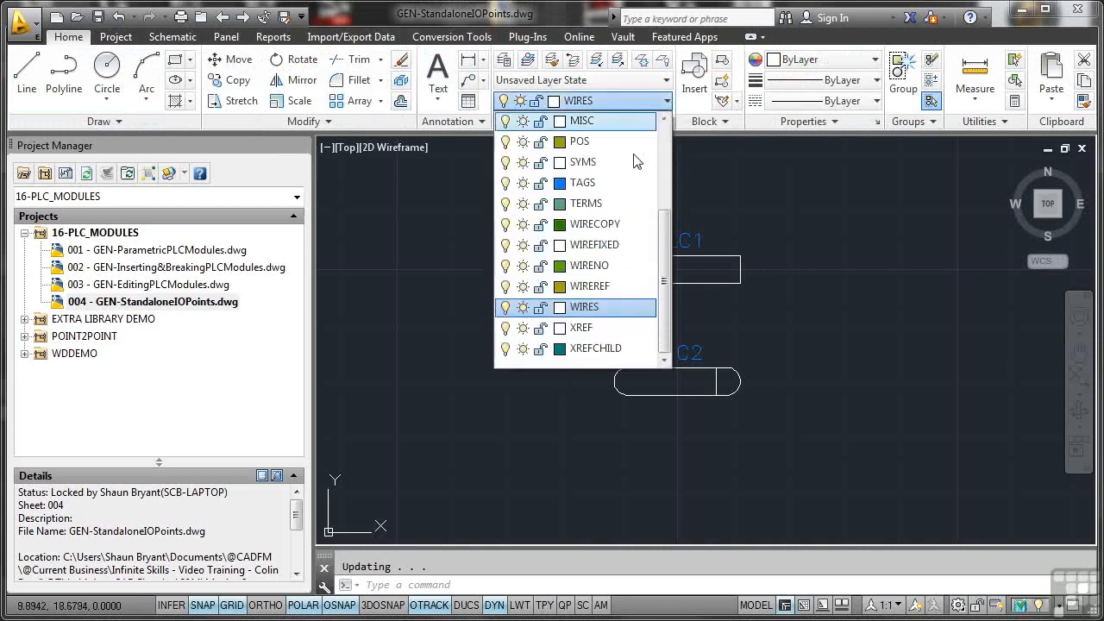
pyautogui.click(560, 307)
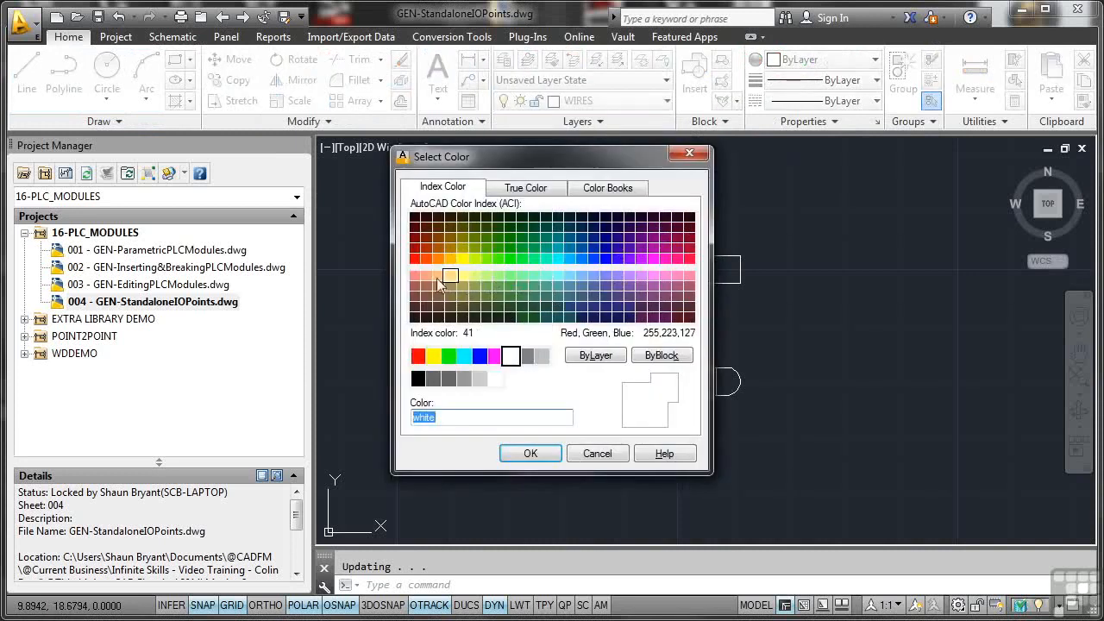
pyautogui.click(415, 258)
pyautogui.click(531, 454)
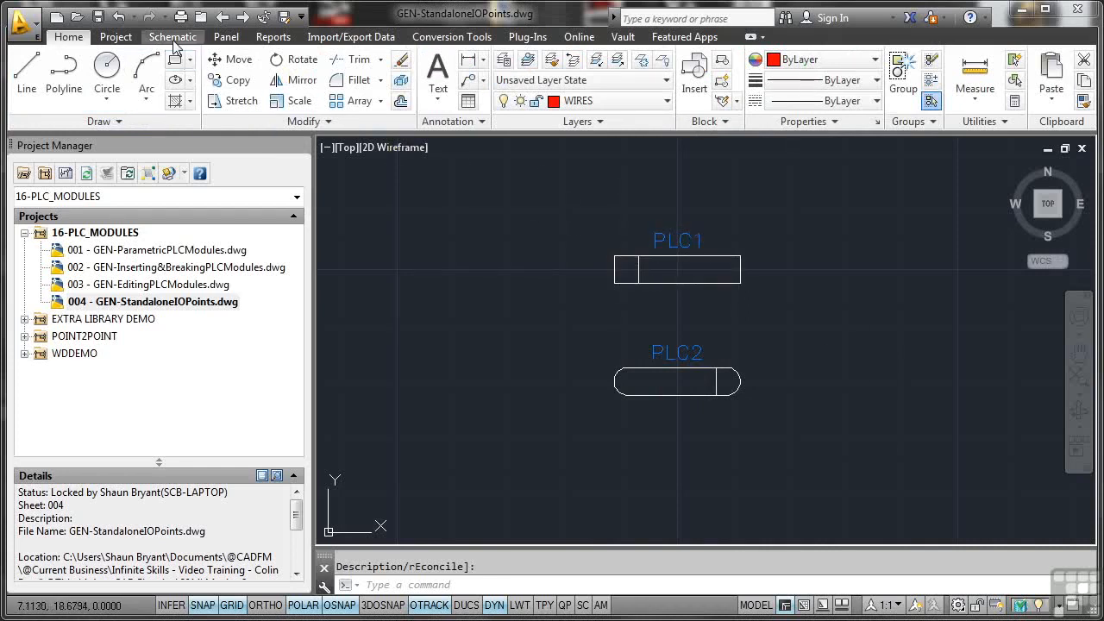
# Step: Draw a horizontal wire leftward from the left end of the PLC1 input point with snap and grid off
pyautogui.click(174, 39)
pyautogui.click(426, 102)
pyautogui.click(453, 129)
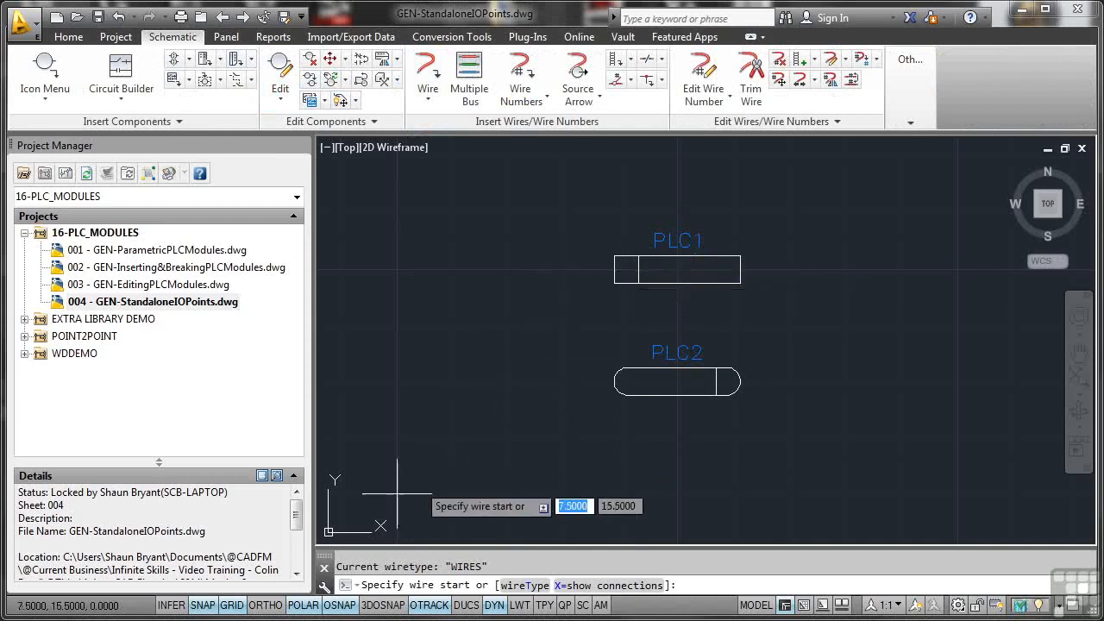
pyautogui.click(204, 605)
pyautogui.click(231, 604)
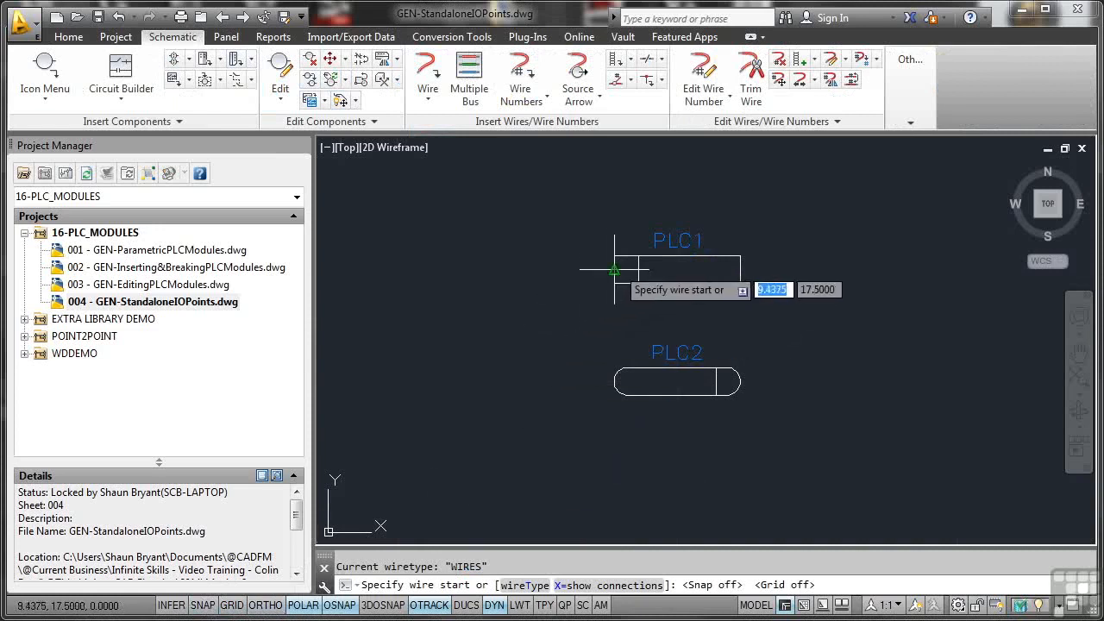
pyautogui.click(614, 270)
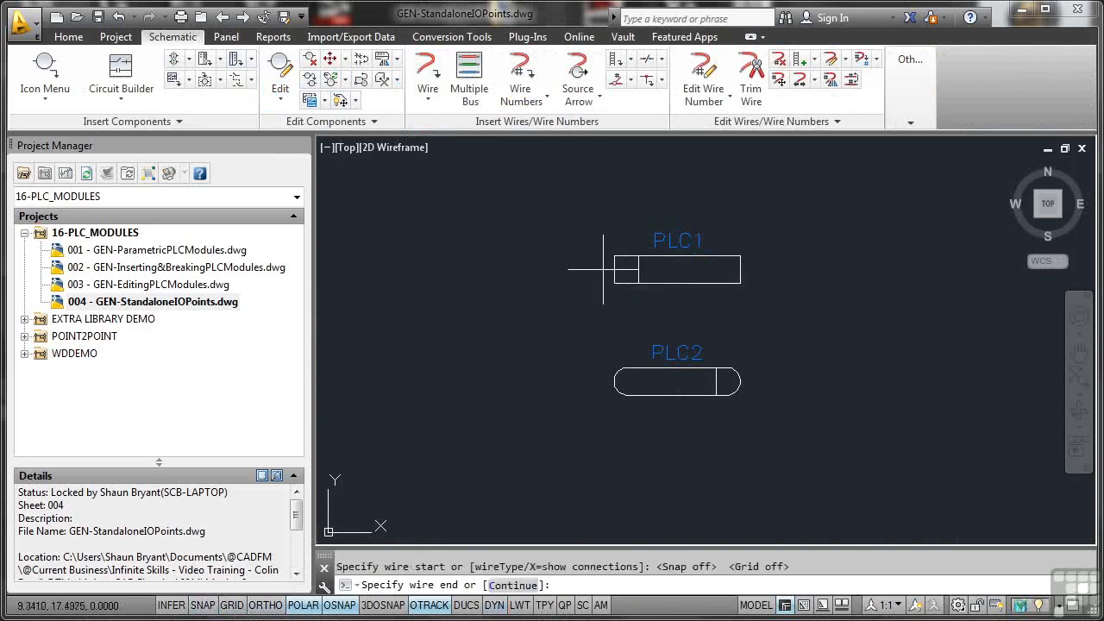
pyautogui.click(488, 288)
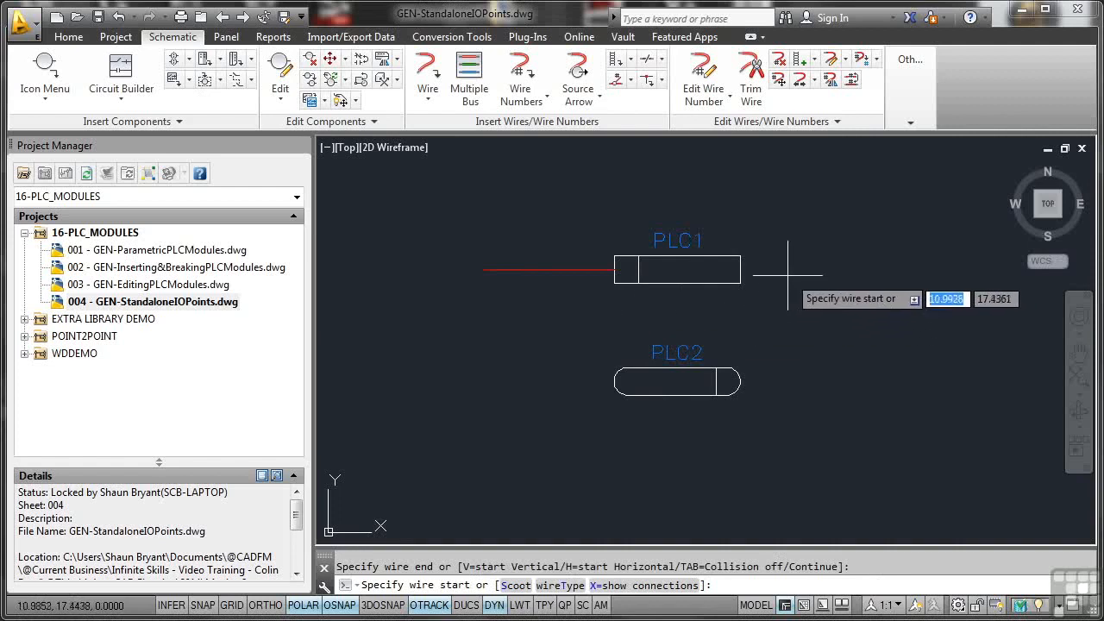
# Step: Draw a second wire from the PLC1 input point, starting at its far end and ending below the existing horizontal wire
pyautogui.click(740, 270)
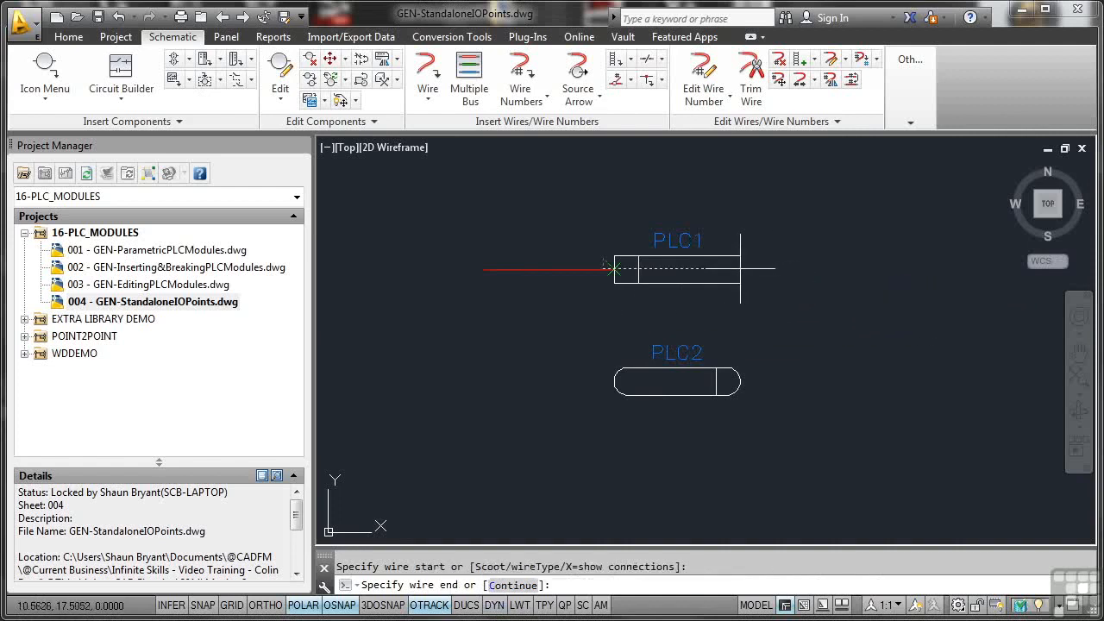
pyautogui.click(507, 343)
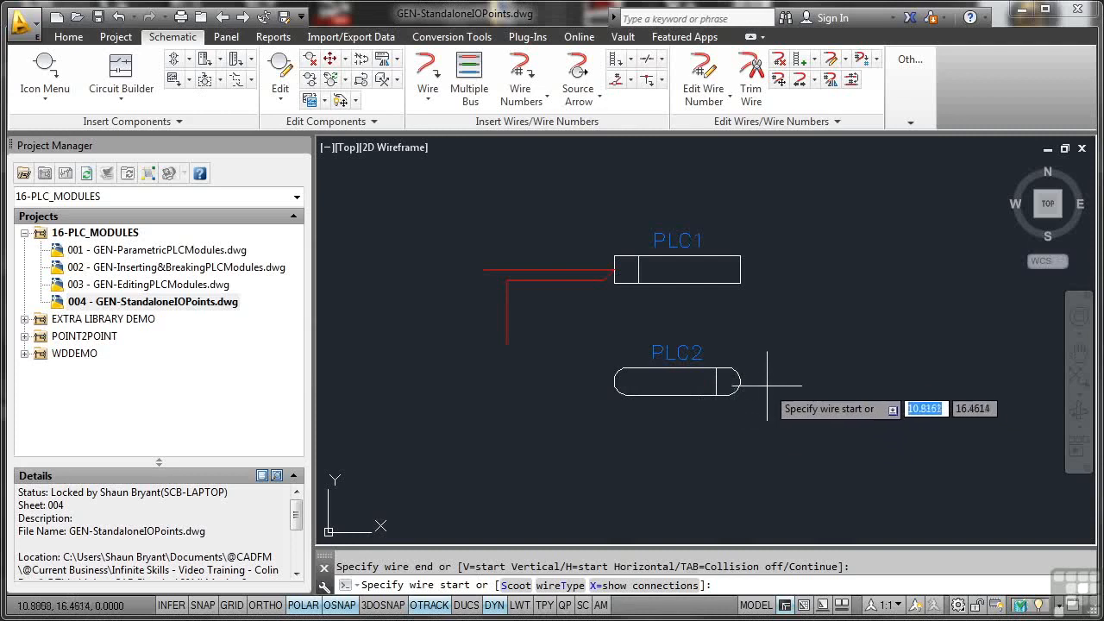
# Step: Draw two wires from the PLC2 output point, one running rightward with a short downward end, the other turning down beneath it
pyautogui.click(740, 382)
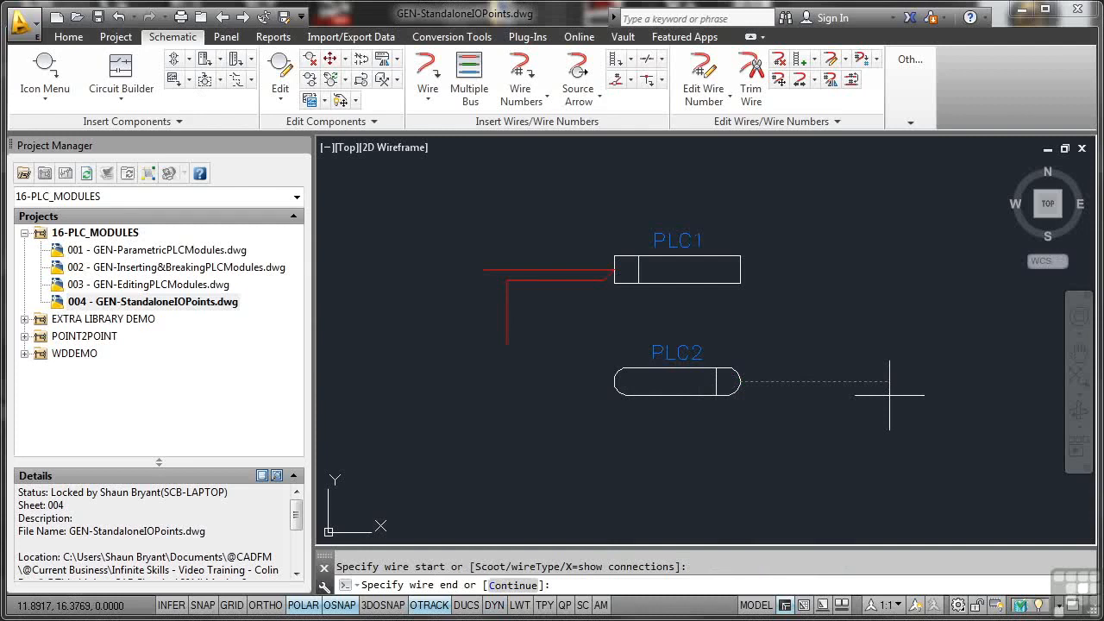
pyautogui.click(890, 396)
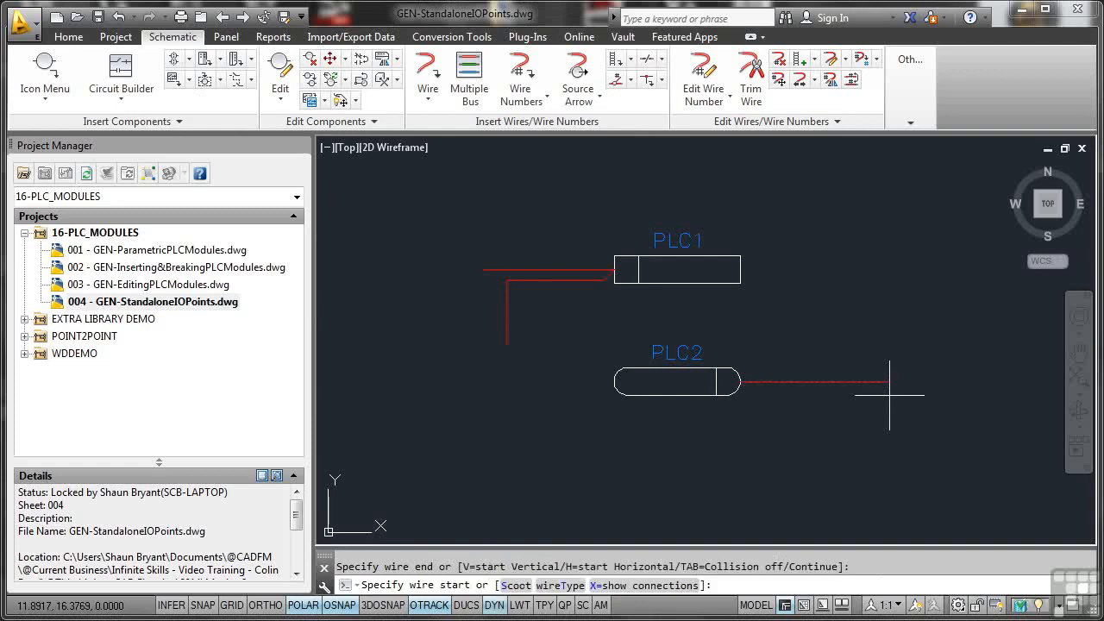
pyautogui.click(615, 382)
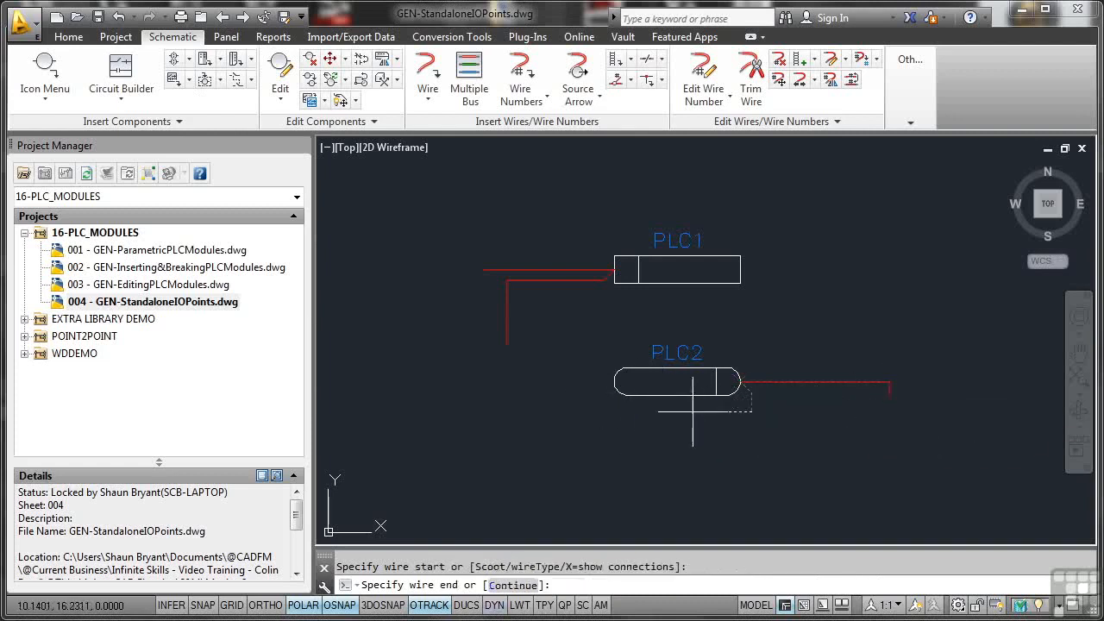
pyautogui.click(873, 457)
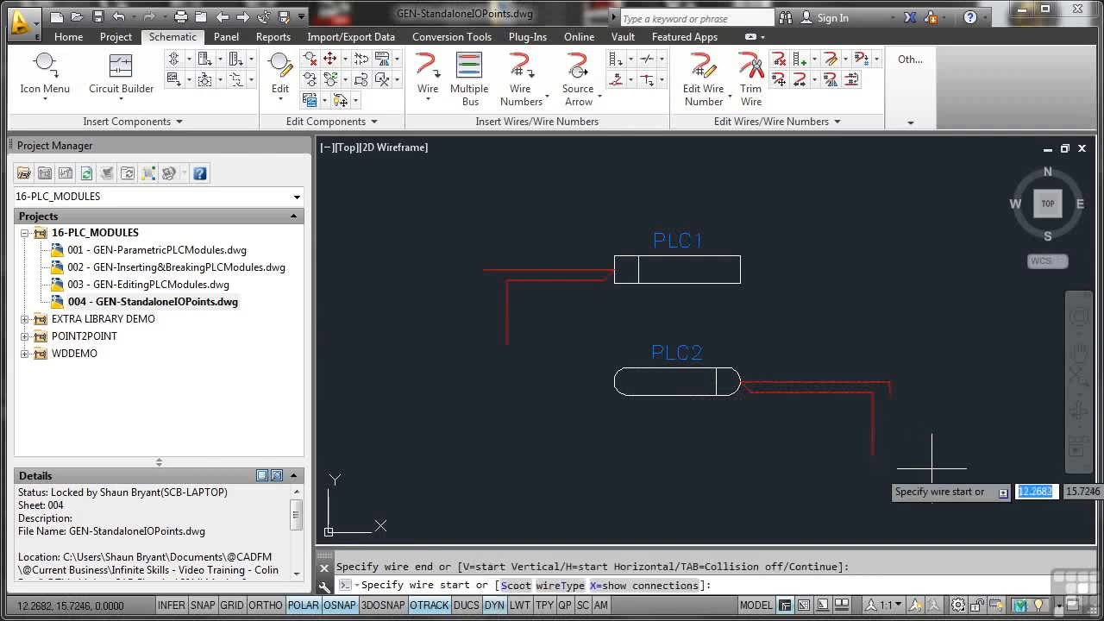
pyautogui.press('Escape')
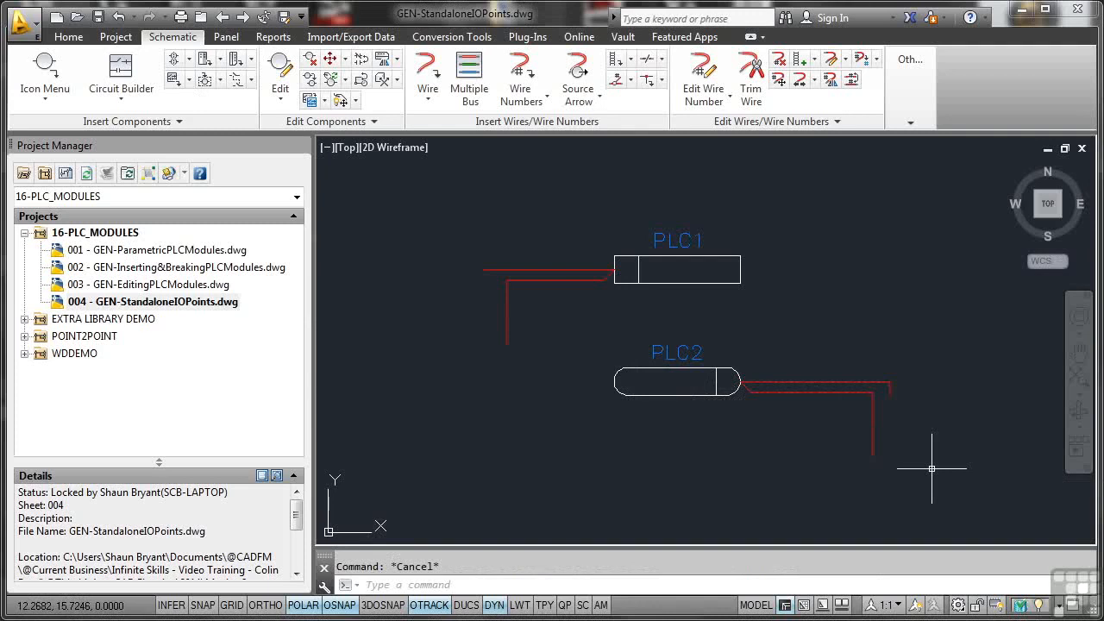
# Step: Review the Edit PLC I/O Point settings of the PLC1 input point and accept them without changes
pyautogui.click(641, 270)
pyautogui.rightClick(640, 257)
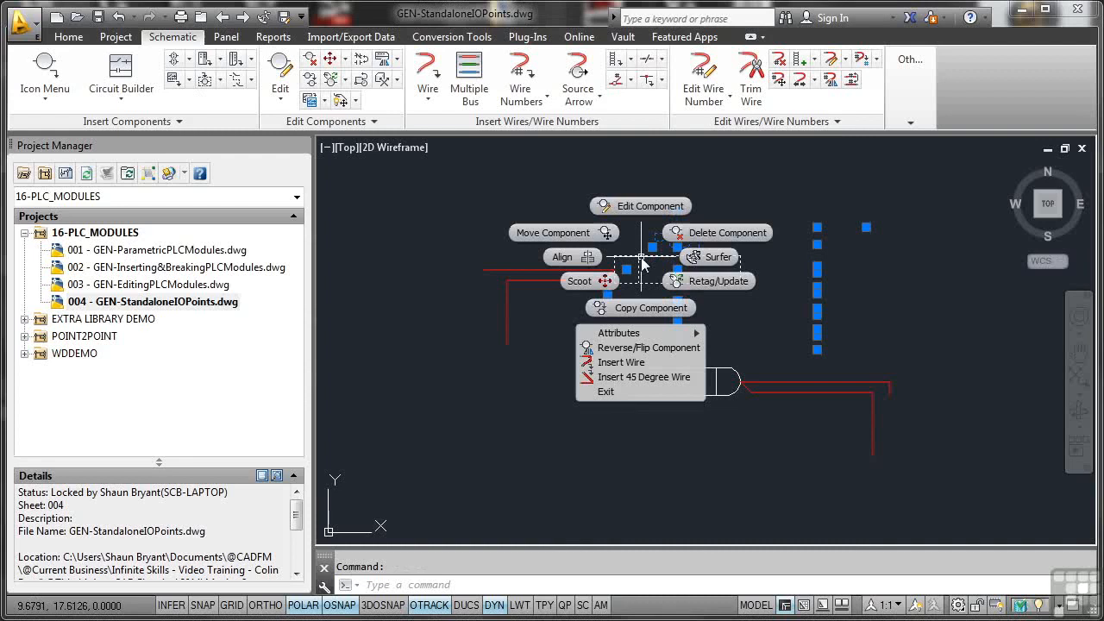
pyautogui.click(652, 210)
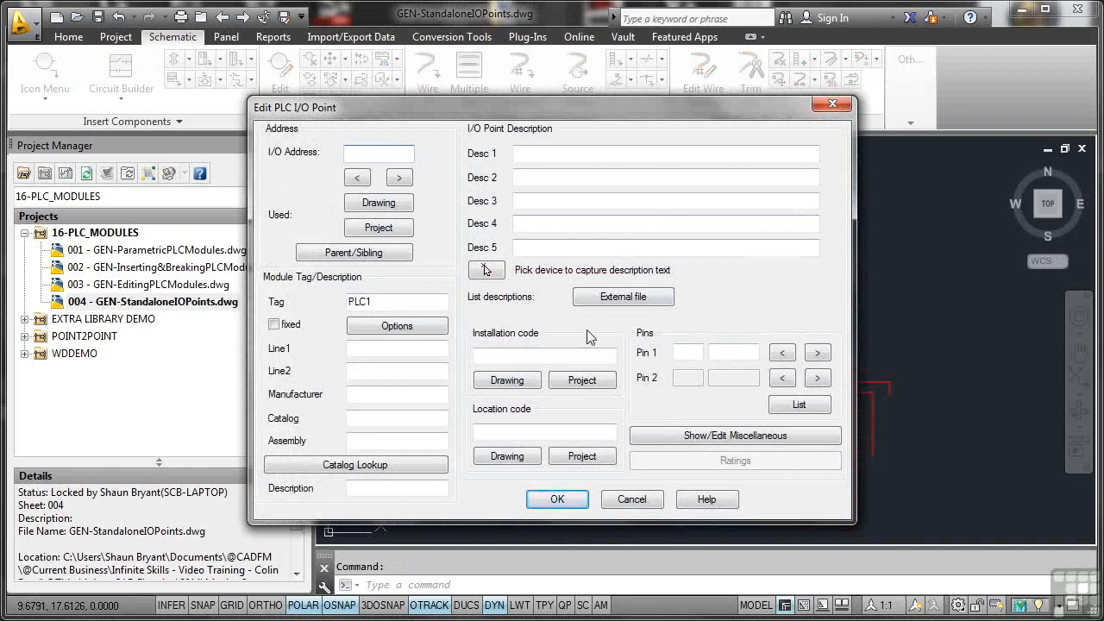
pyautogui.click(557, 499)
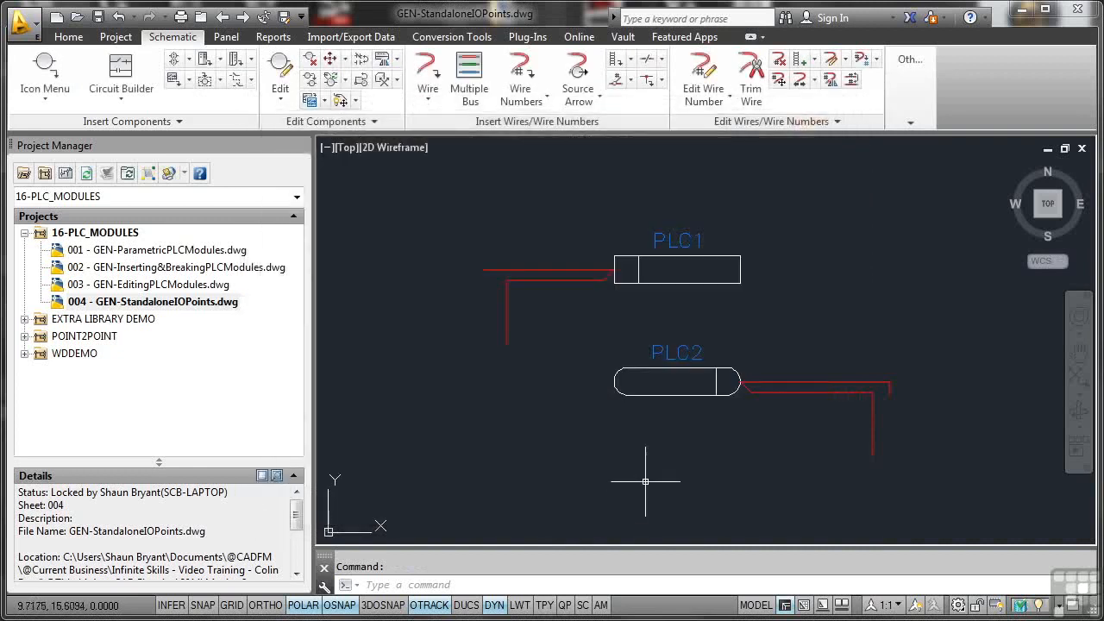